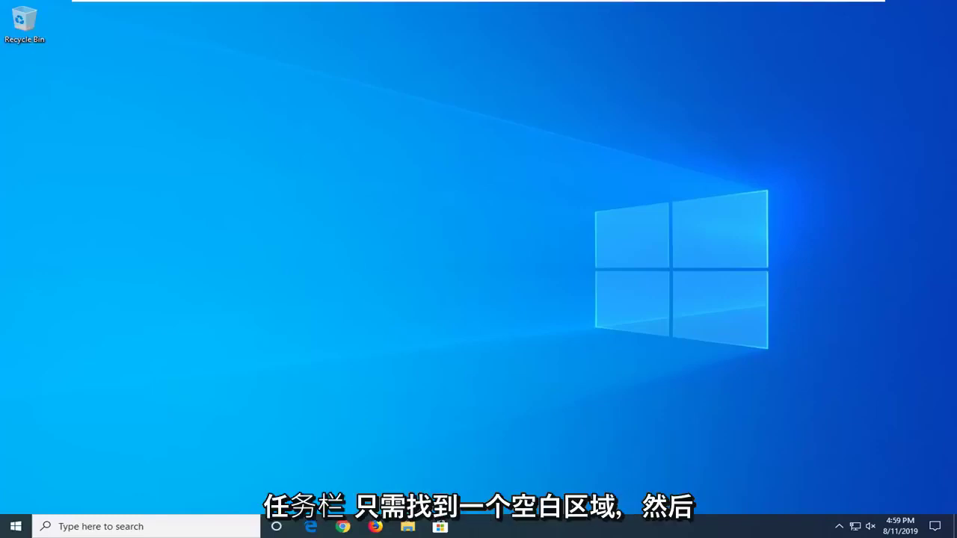
# Open Task Manager and display its list of Windows services
pyautogui.rightClick(677, 533)
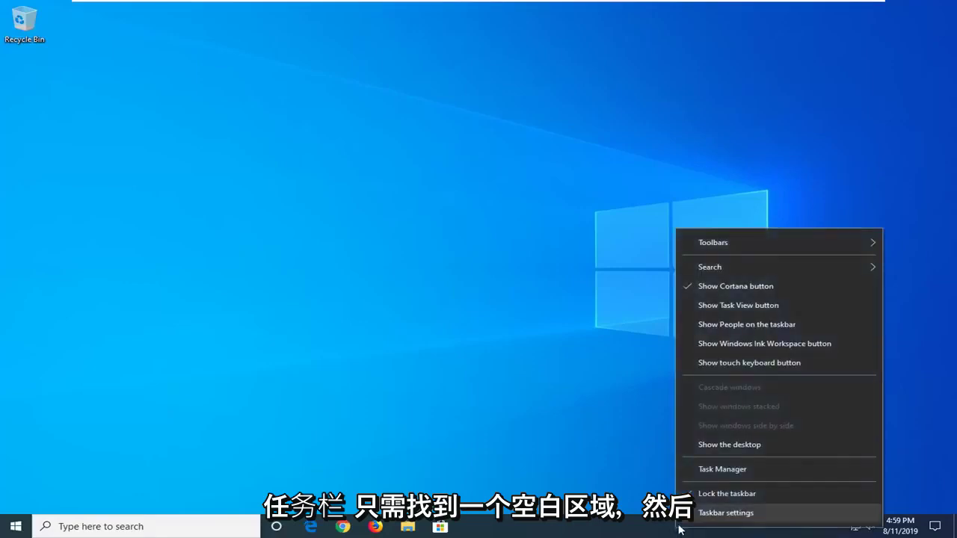
pyautogui.click(709, 465)
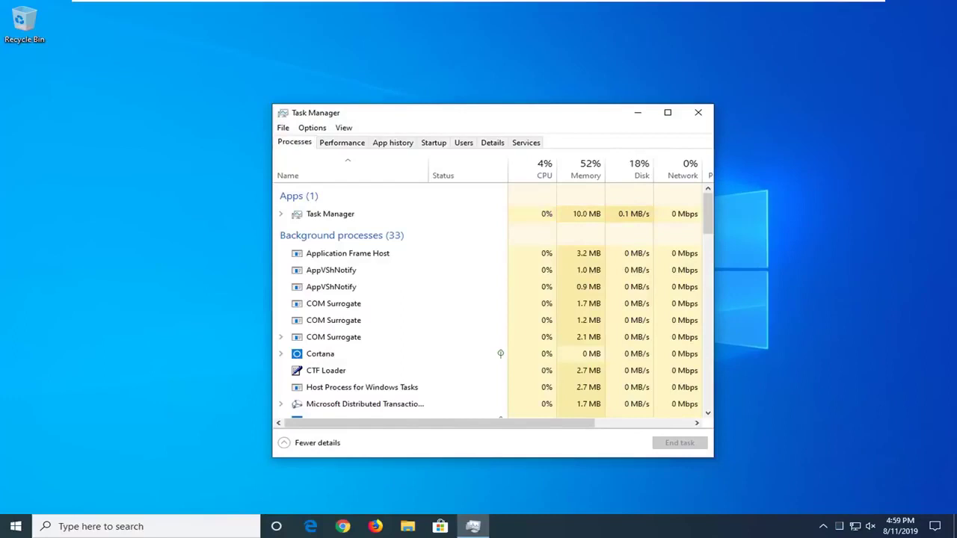
pyautogui.click(524, 143)
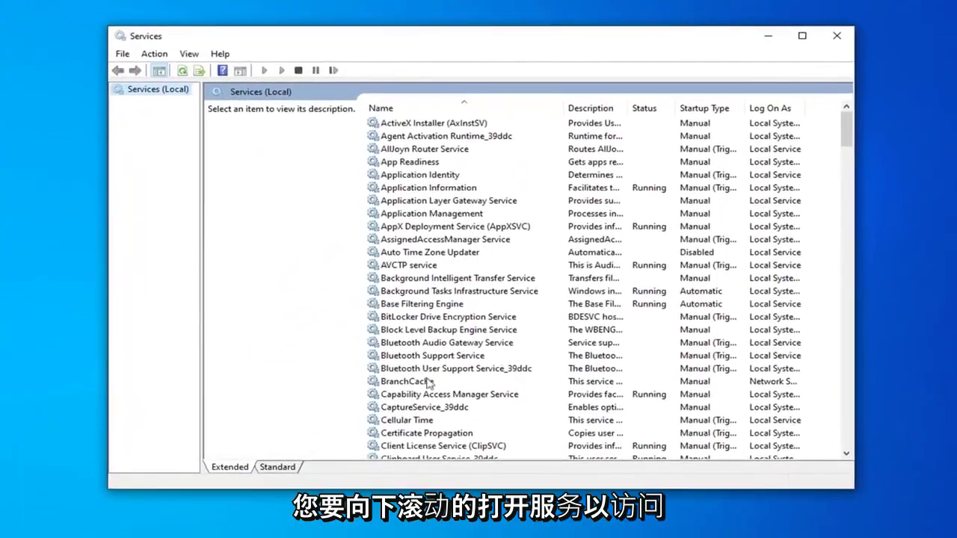
# Find the Windows Search service in the Services console and open its properties
pyautogui.scroll(-20, 449, 352)
pyautogui.scroll(-15, 459, 336)
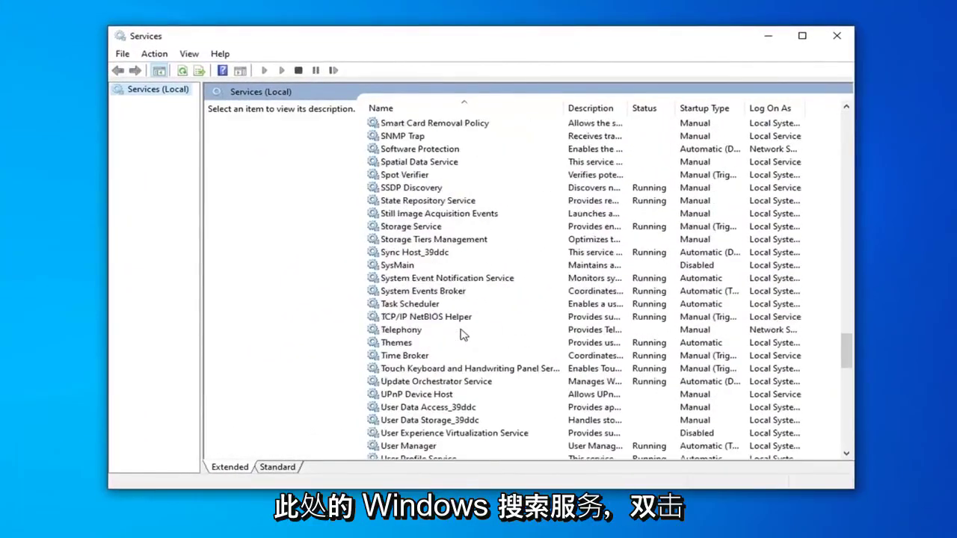
pyautogui.scroll(-20, 459, 344)
pyautogui.scroll(-5, 457, 352)
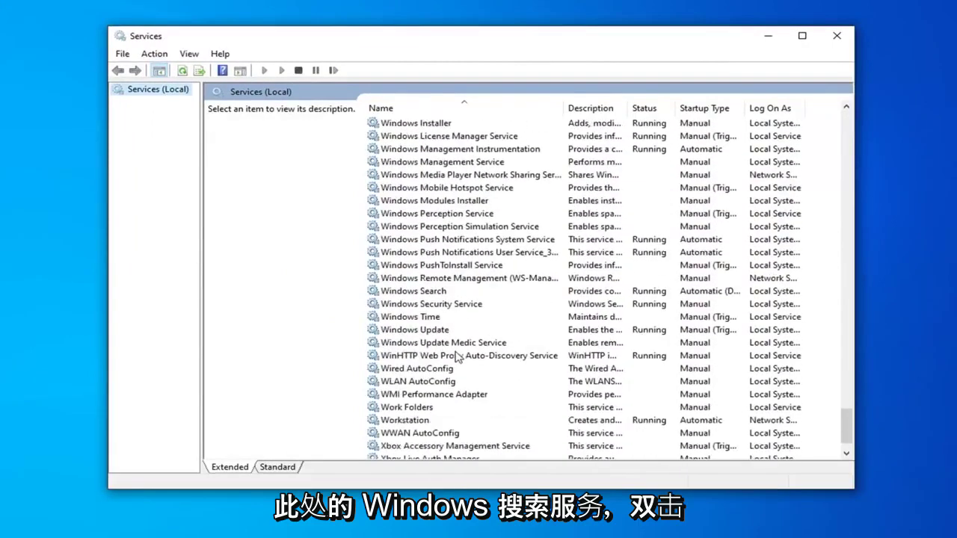
pyautogui.click(432, 293)
pyautogui.doubleClick(431, 293)
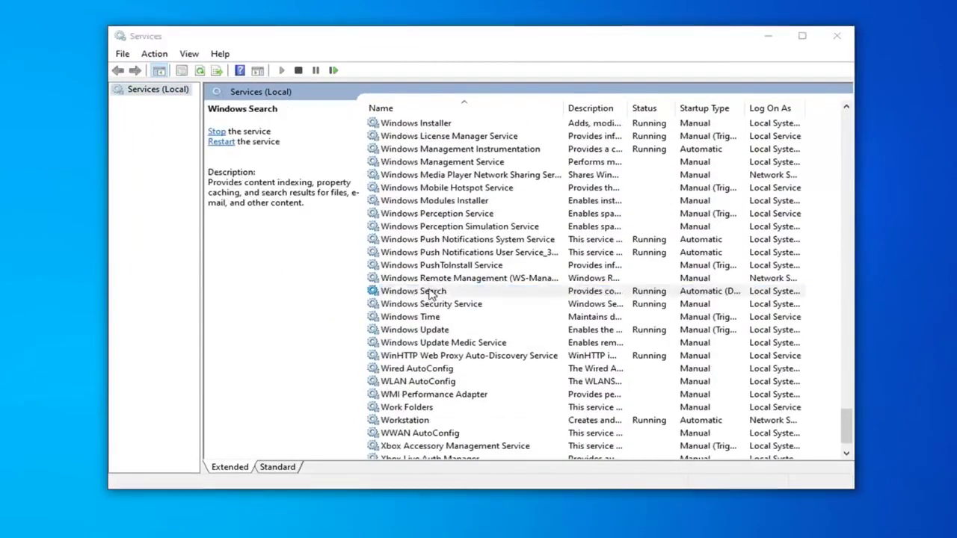
# Set the Windows Search startup type to Automatic (Delayed Start), apply it, and close the service properties and Task Manager
pyautogui.click(463, 256)
pyautogui.click(451, 273)
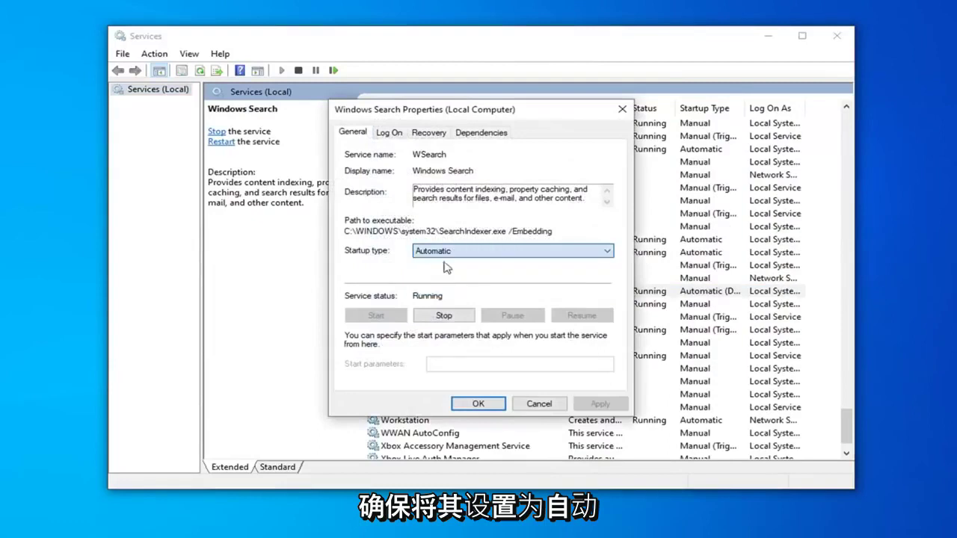
pyautogui.click(453, 252)
pyautogui.click(453, 264)
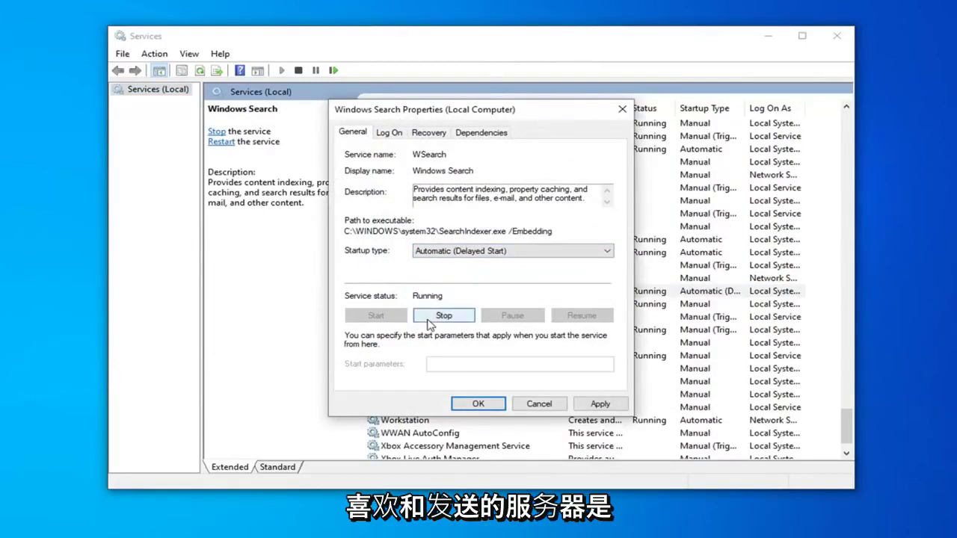
pyautogui.click(602, 404)
pyautogui.click(483, 408)
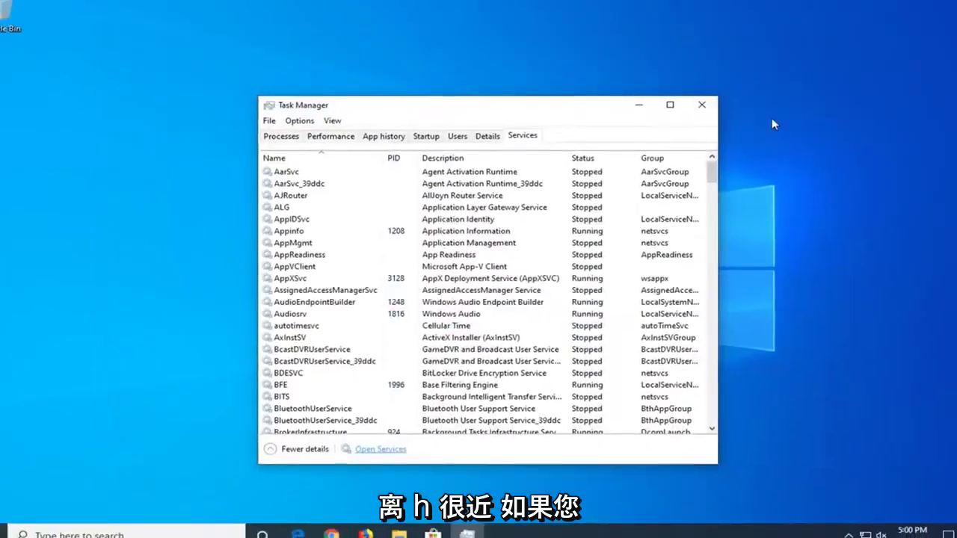
pyautogui.click(702, 105)
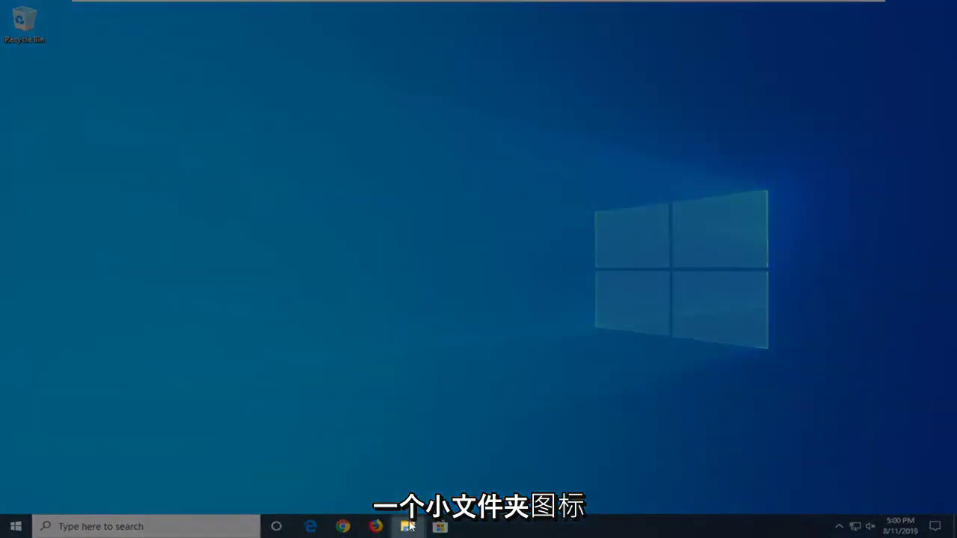
# Open the Control Panel from a File Explorer window and display its items as large icons
pyautogui.click(410, 526)
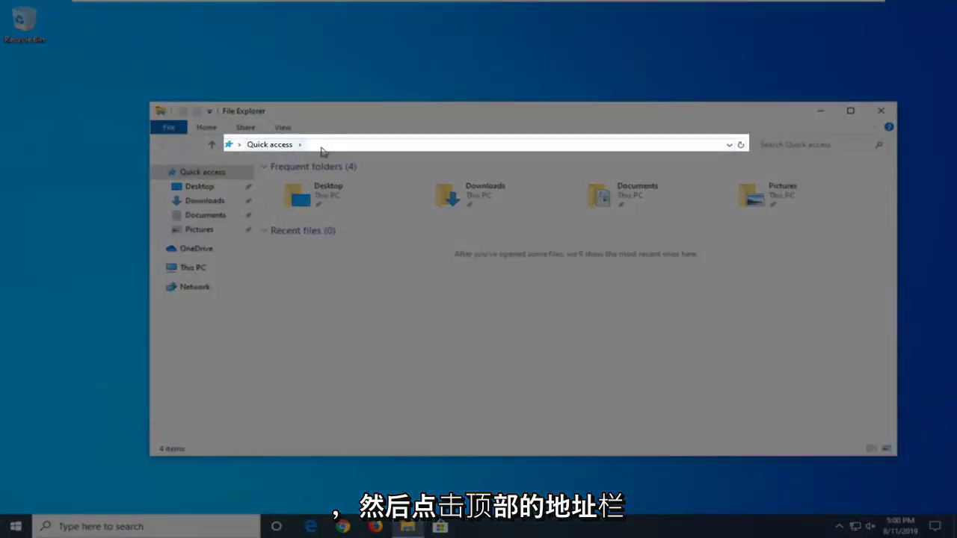
pyautogui.click(321, 147)
pyautogui.press('BackSpace')
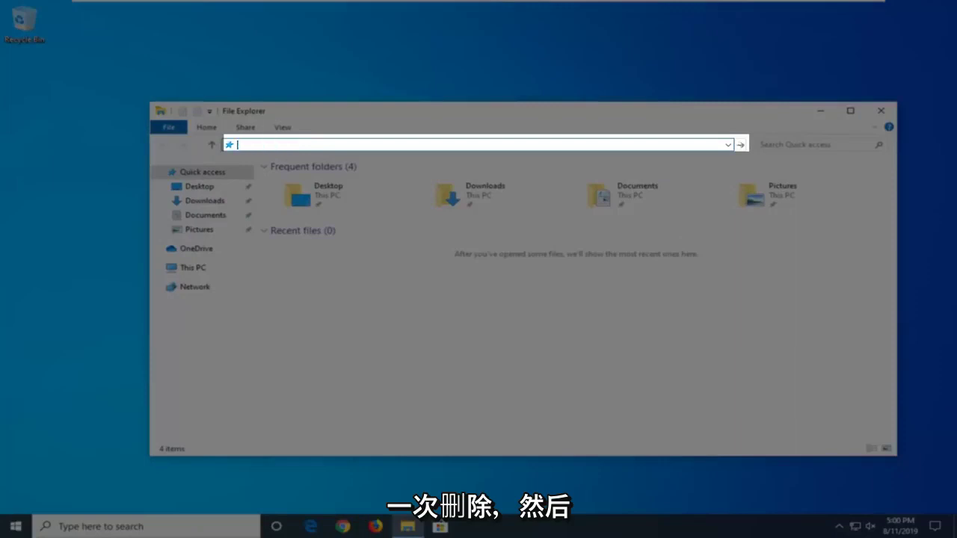
pyautogui.write('Control')
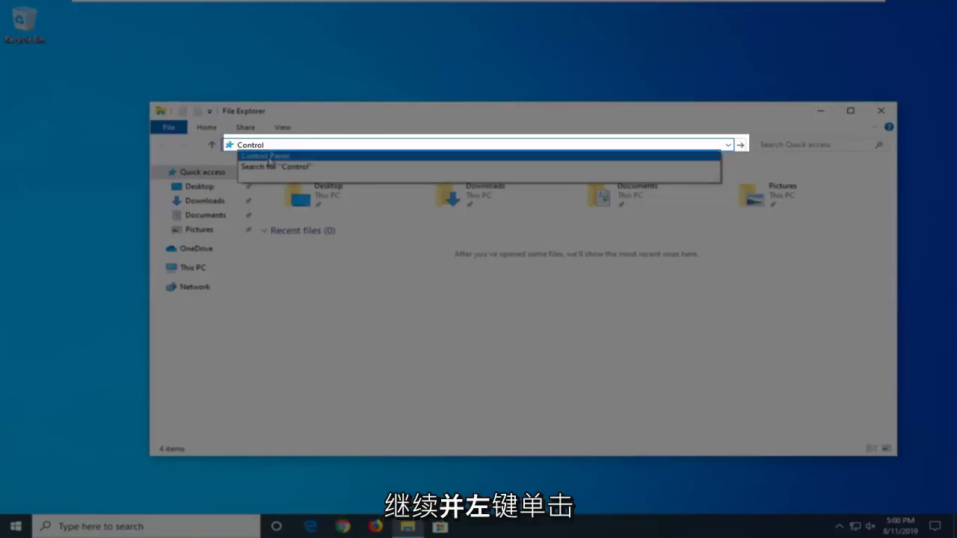
pyautogui.click(269, 156)
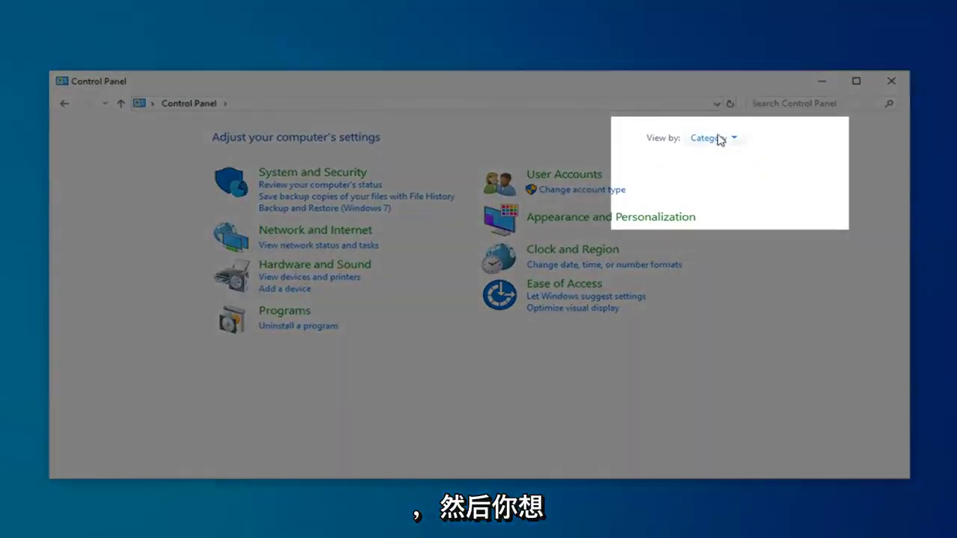
pyautogui.click(716, 140)
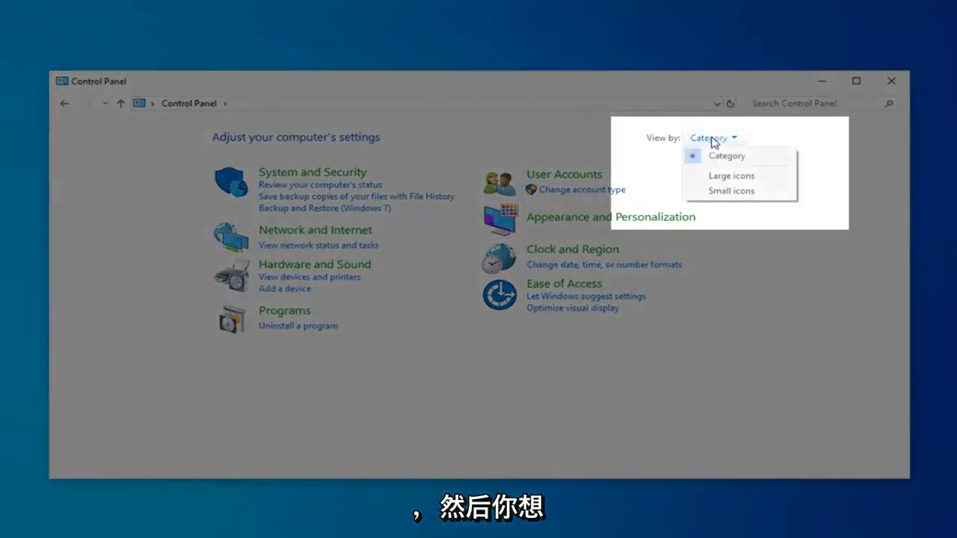
pyautogui.click(730, 178)
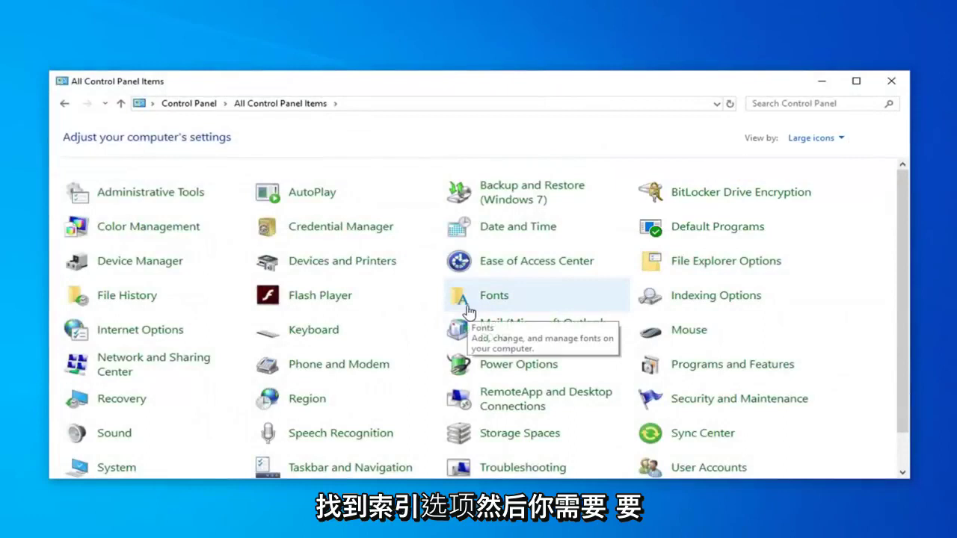
# Delete and rebuild the search index from the advanced Indexing Options, and close Indexing Options and the Control Panel once indexing finishes
pyautogui.click(717, 296)
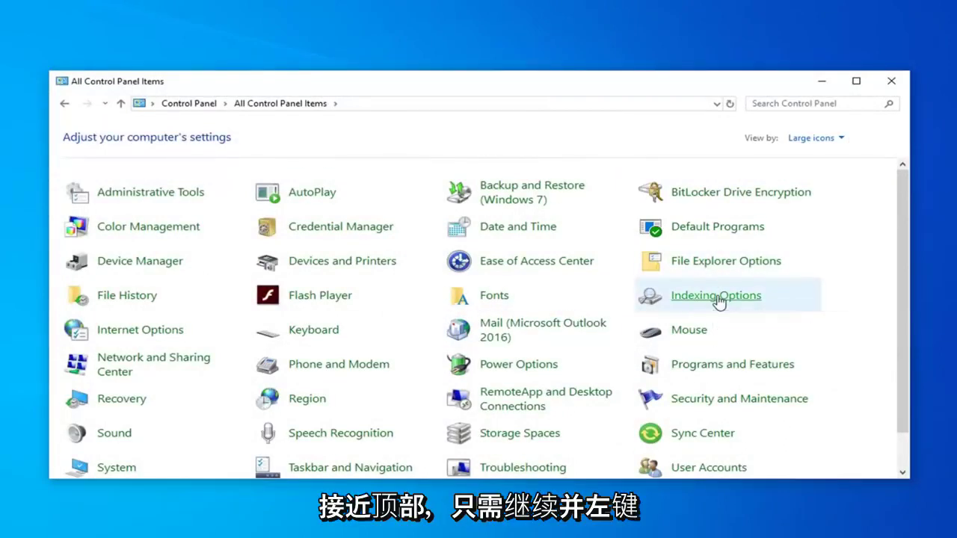
pyautogui.moveTo(285, 132); pyautogui.dragTo(415, 96)
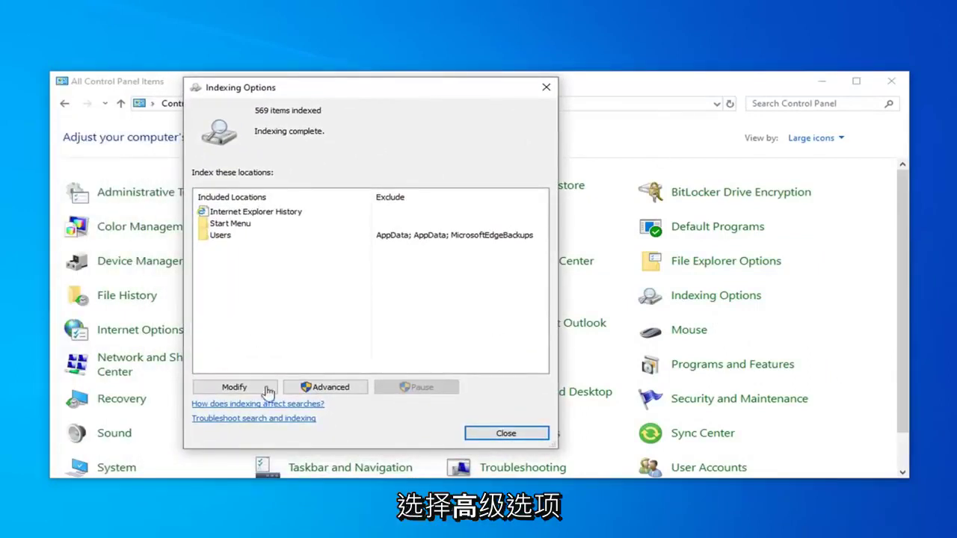
pyautogui.click(325, 388)
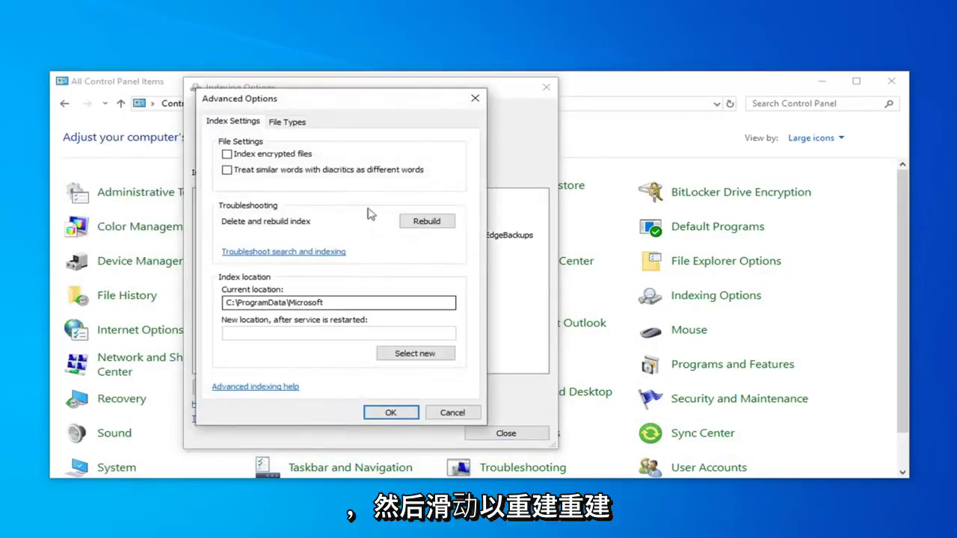
pyautogui.click(424, 222)
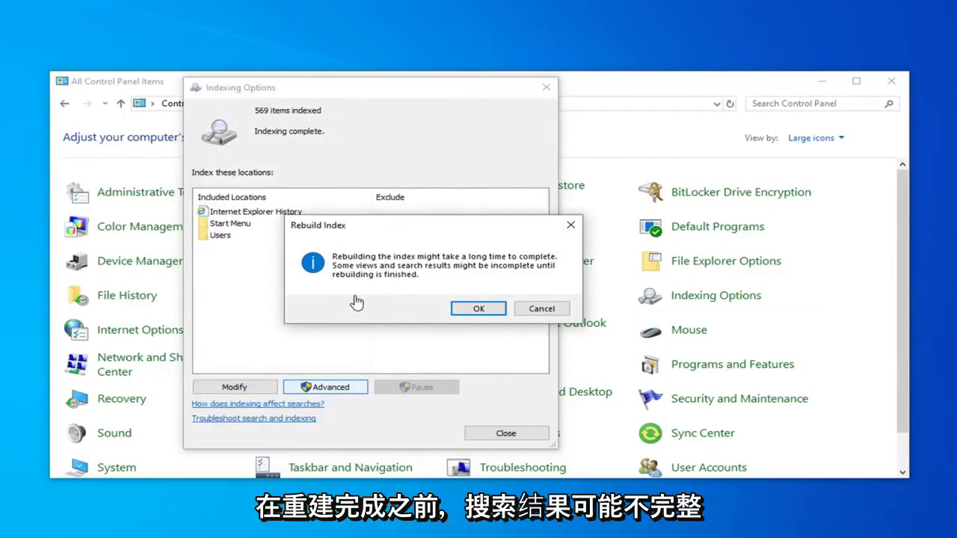
pyautogui.click(474, 309)
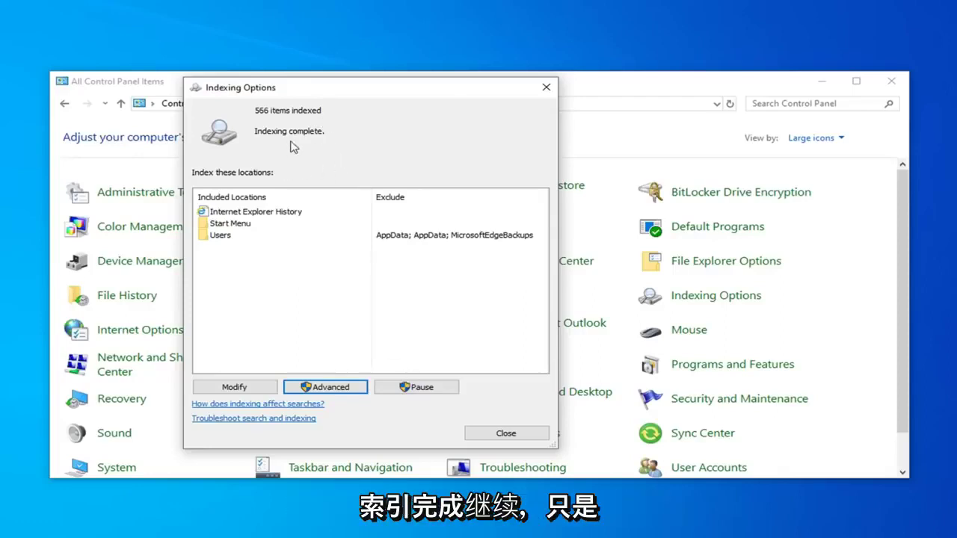
pyautogui.click(502, 433)
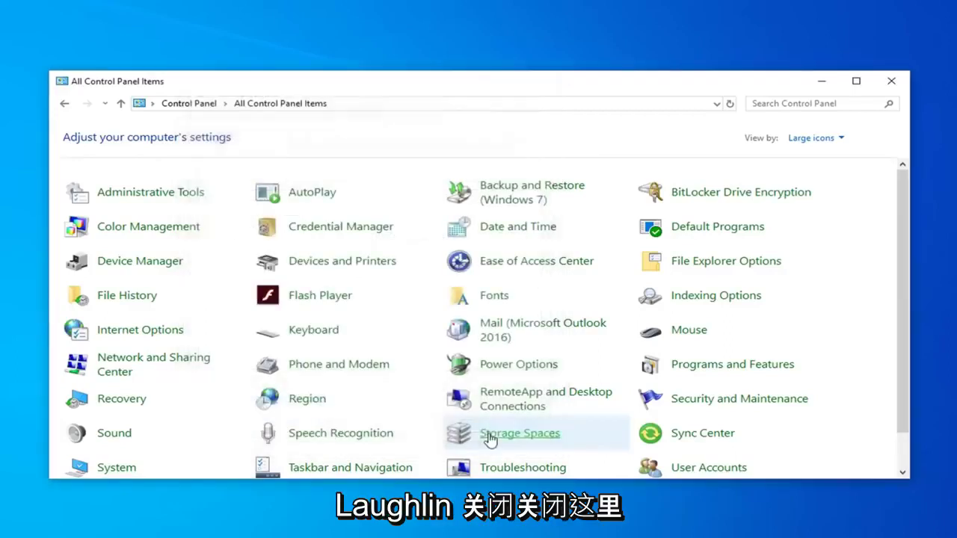
pyautogui.click(891, 80)
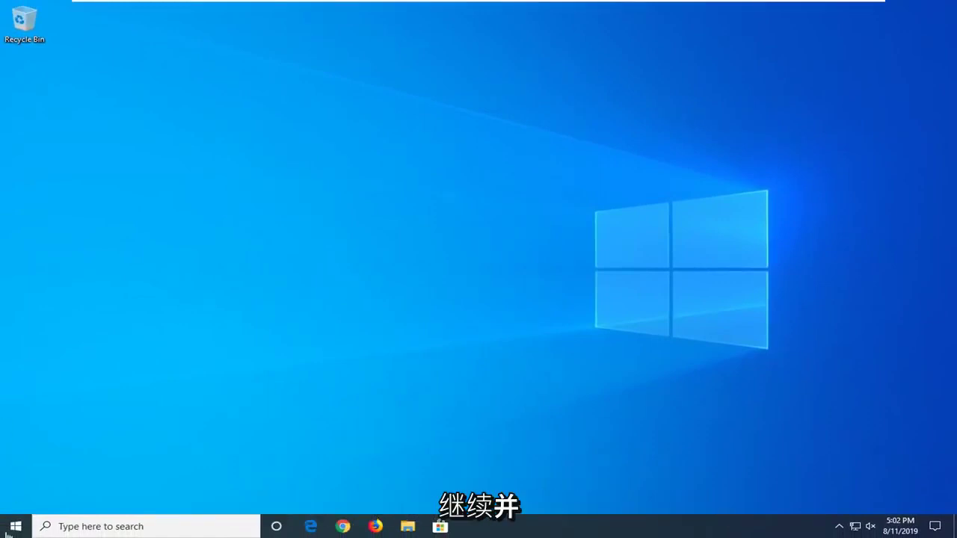
# Launch Windows PowerShell as administrator, allow it to make changes, and move its window toward the middle of the desktop
pyautogui.rightClick(9, 530)
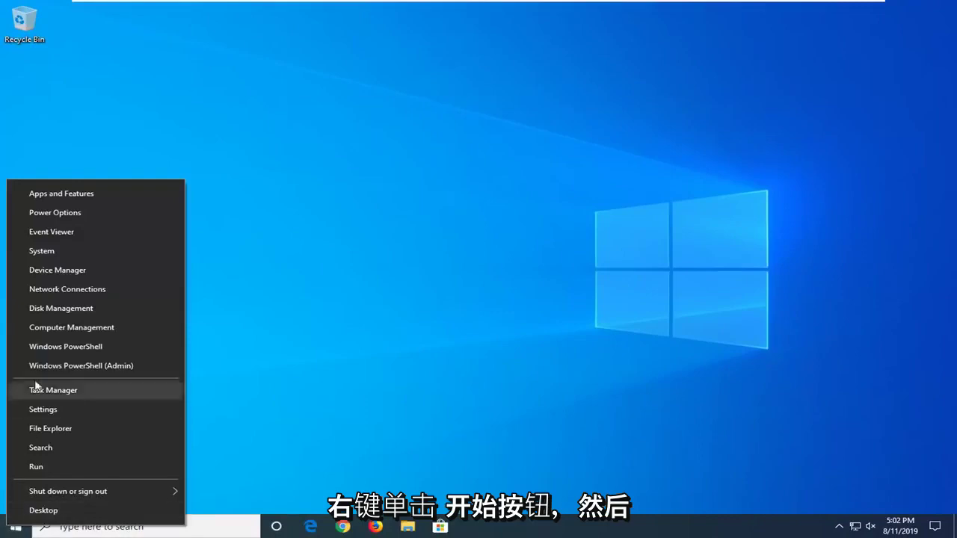
pyautogui.click(118, 368)
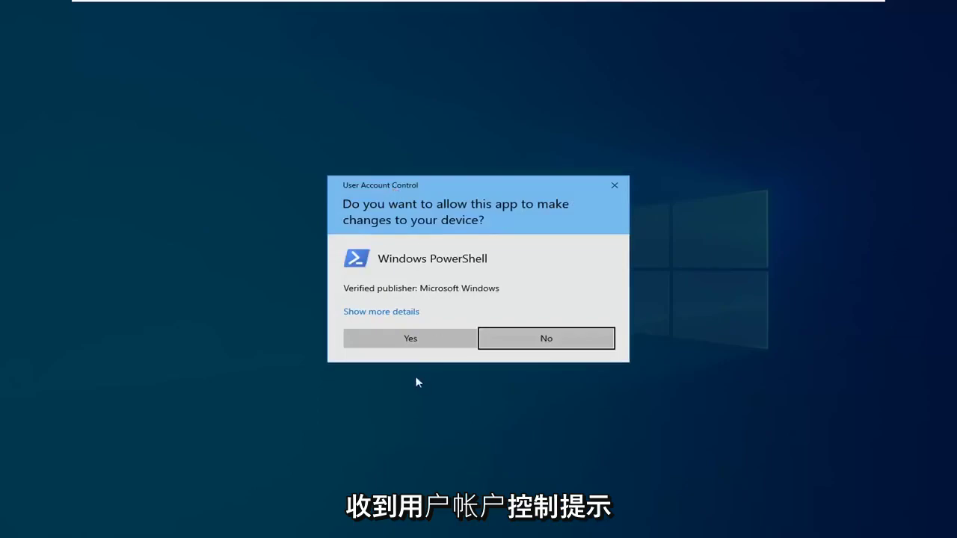
pyautogui.click(388, 340)
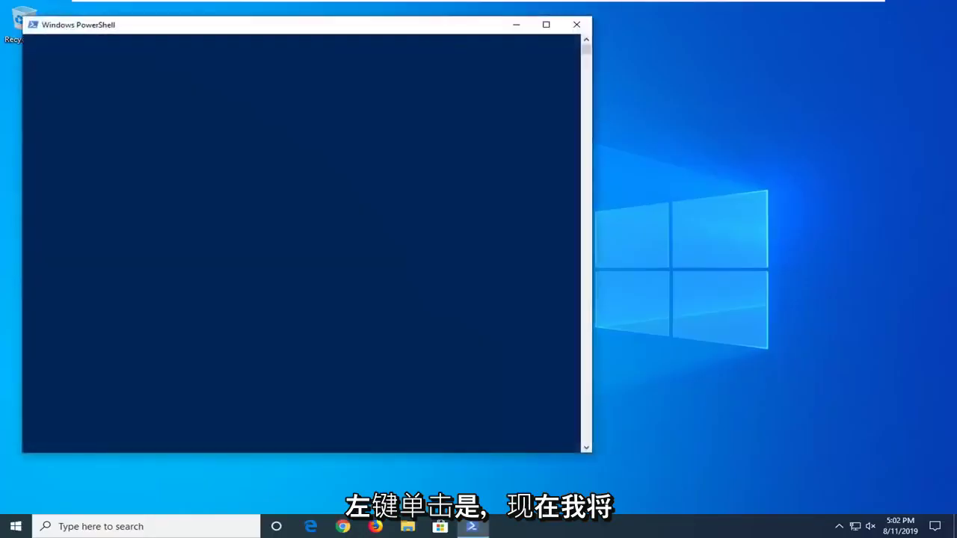
pyautogui.moveTo(305, 30); pyautogui.dragTo(451, 57)
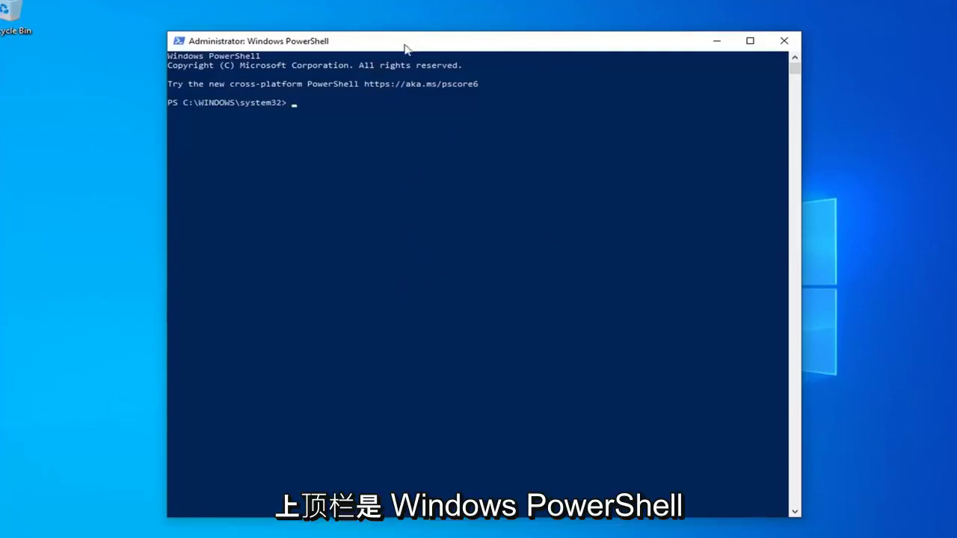
# Paste and run the command PowerShell -ExecutionPolicy Unrestricted
pyautogui.rightClick(526, 45)
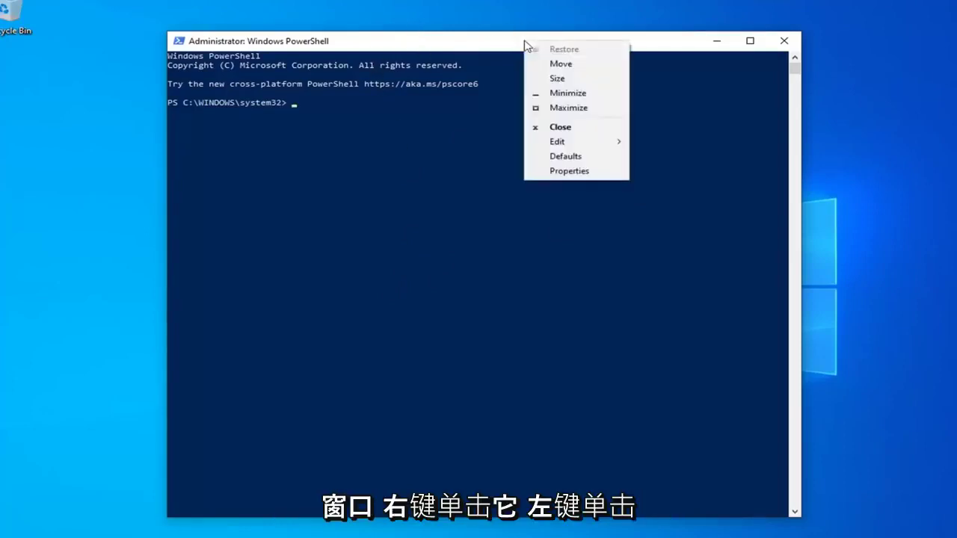
pyautogui.click(571, 142)
pyautogui.click(652, 171)
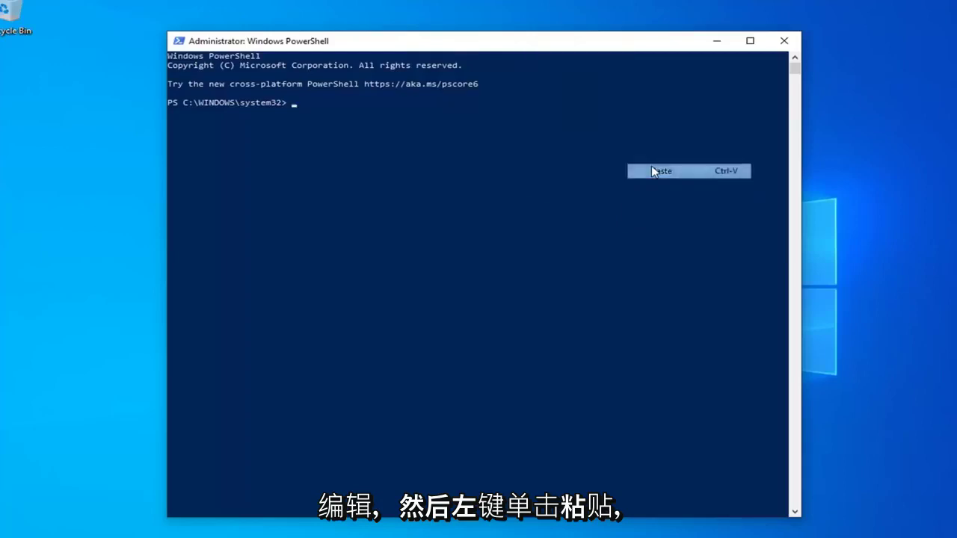
pyautogui.press('Return')
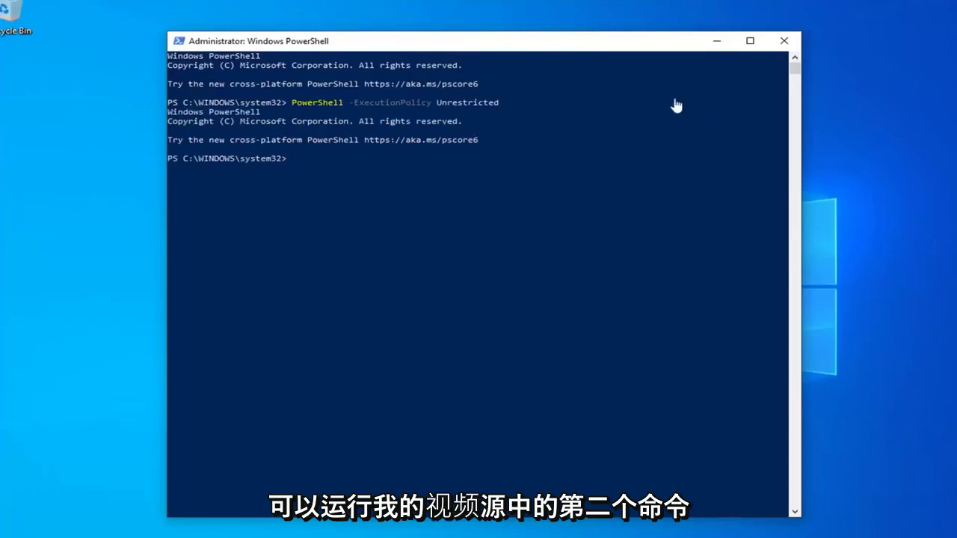
# Paste and run Get-AppXPackage -AllUsers |Where-Object {$_.InstallLocation -like "*SystemApps*"} | Foreach {Add-AppxPackage -DisableDevelopmentMode -Register "$($_.InstallLocation)\AppXManifest.xml"}
pyautogui.rightClick(416, 41)
pyautogui.moveTo(502, 139)
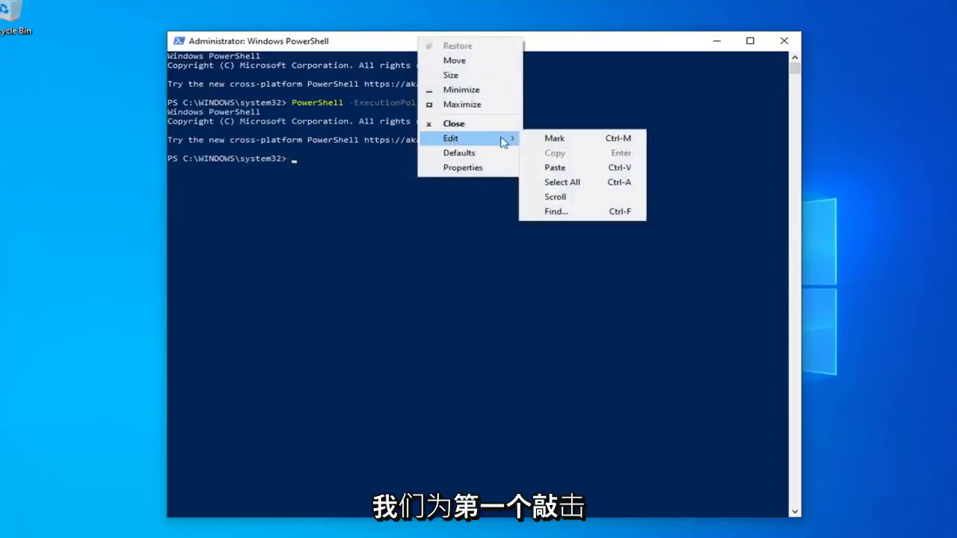
pyautogui.click(554, 168)
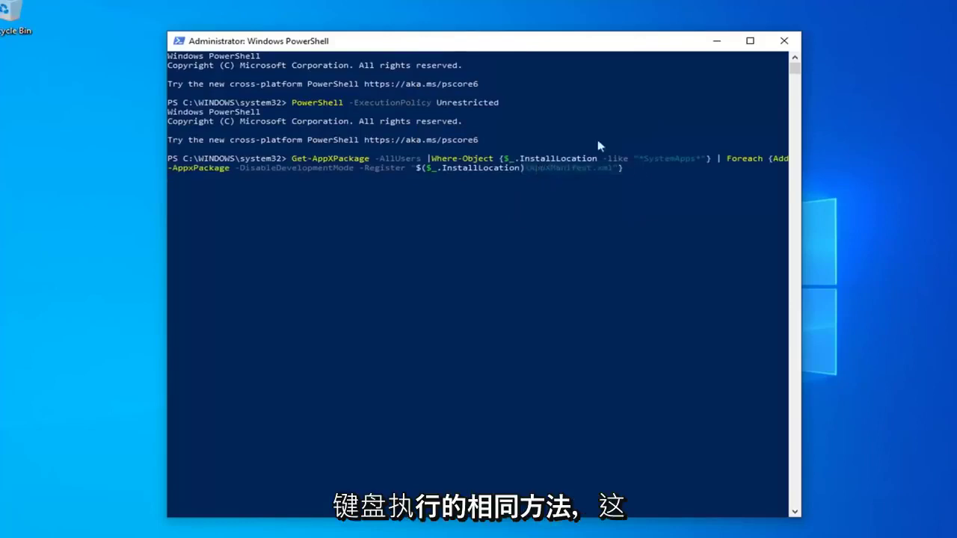
pyautogui.press('Return')
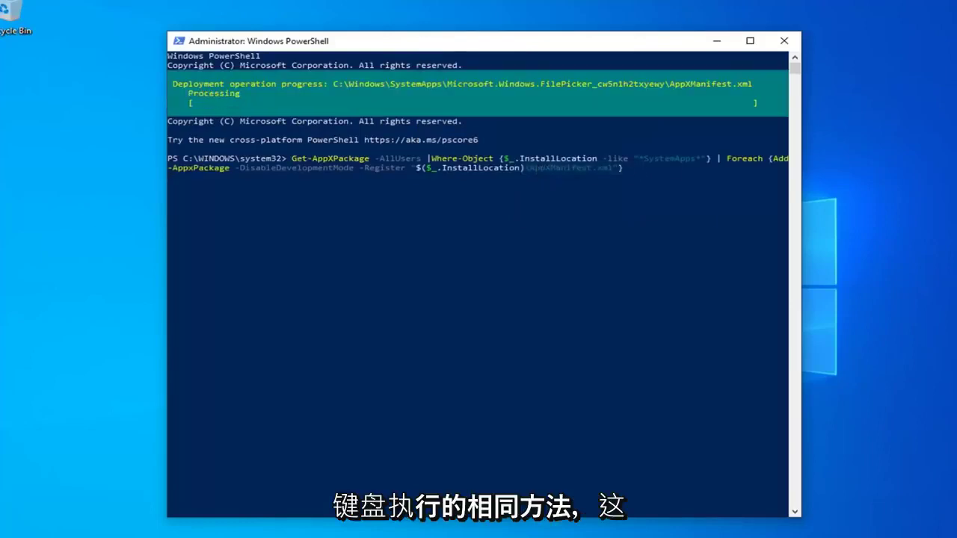
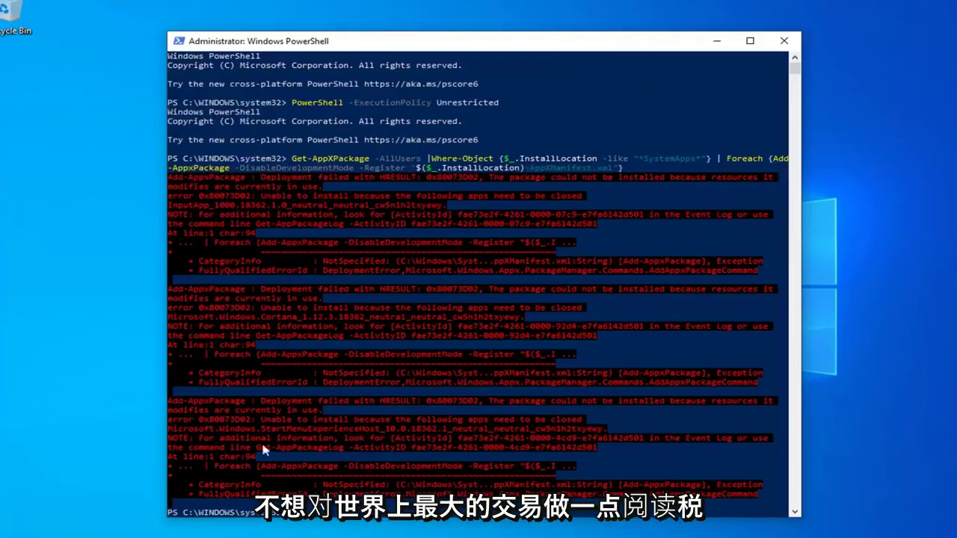
# Run $manifest = (Get-AppxPackage Microsoft.WindowsStore).InstallLocation + '\AppxManifest.xml' ; Add-AppxPackage -DisableDevelopmentMode -Register $manifest
pyautogui.scroll(-3, 438, 96)
pyautogui.scroll(3, 388, 220)
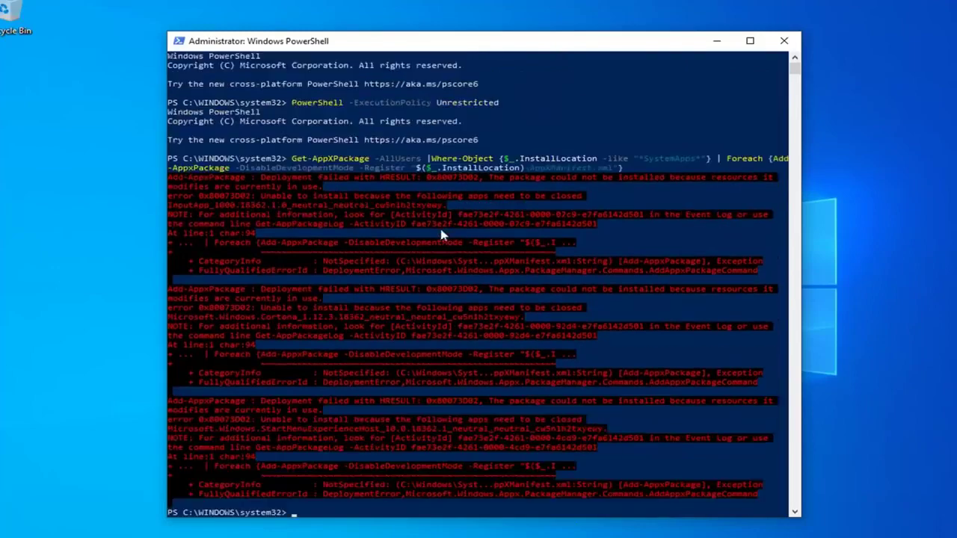
pyautogui.scroll(-2, 355, 186)
pyautogui.scroll(-1, 355, 186)
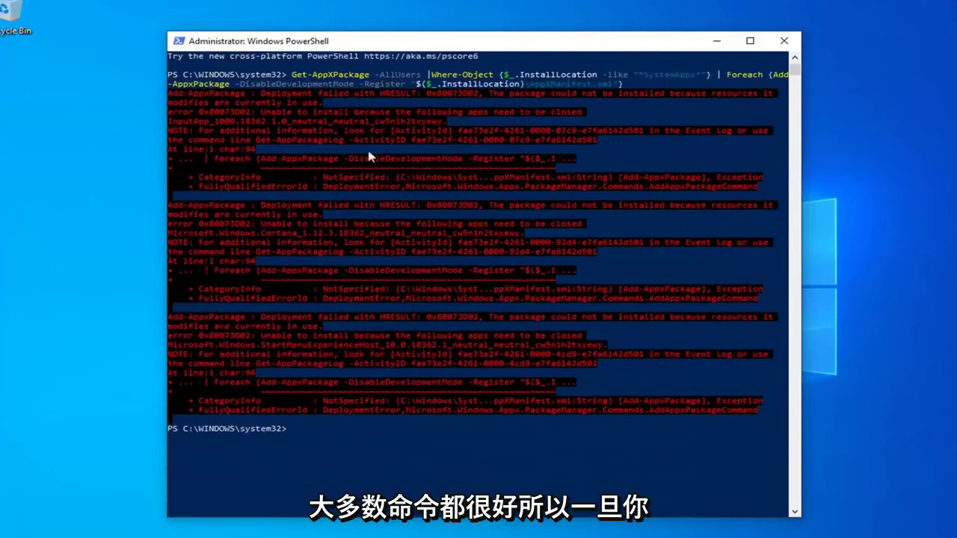
pyautogui.write("$manifest = (Get-AppxPackage Microsoft.WindowsStore).InstallLocation + '\\AppxManifest.xml' ; Add-AppxPackage -DisableDevelopmentMode -Register $manifest")
pyautogui.press('Return')
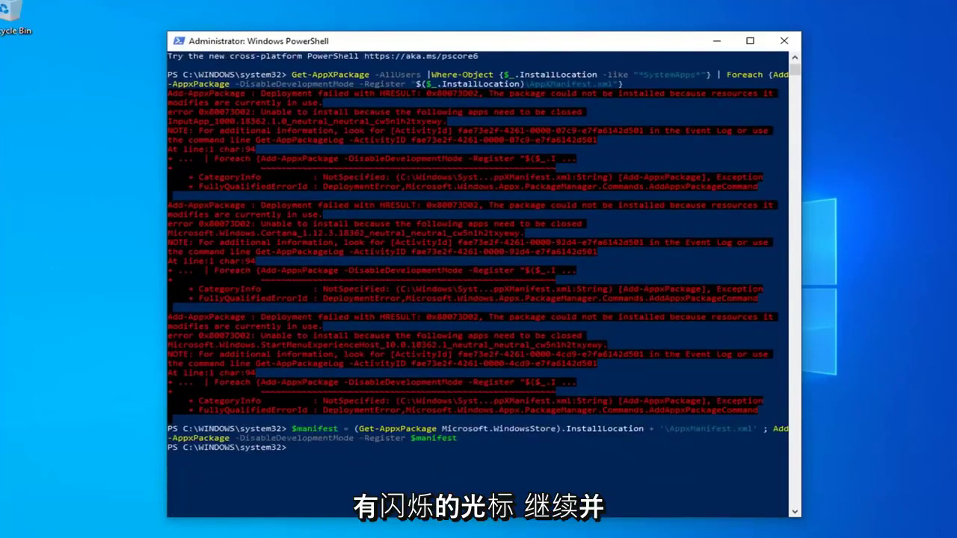
# Paste and run C:\Windows\System32\ctfmon.exe, and close the PowerShell window
pyautogui.rightClick(461, 44)
pyautogui.moveTo(516, 145)
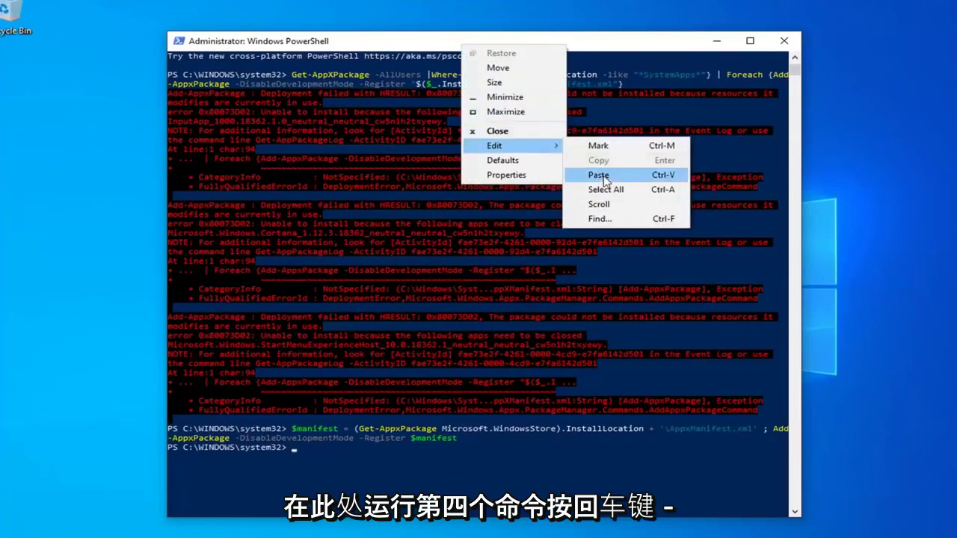
pyautogui.click(598, 173)
pyautogui.press('Return')
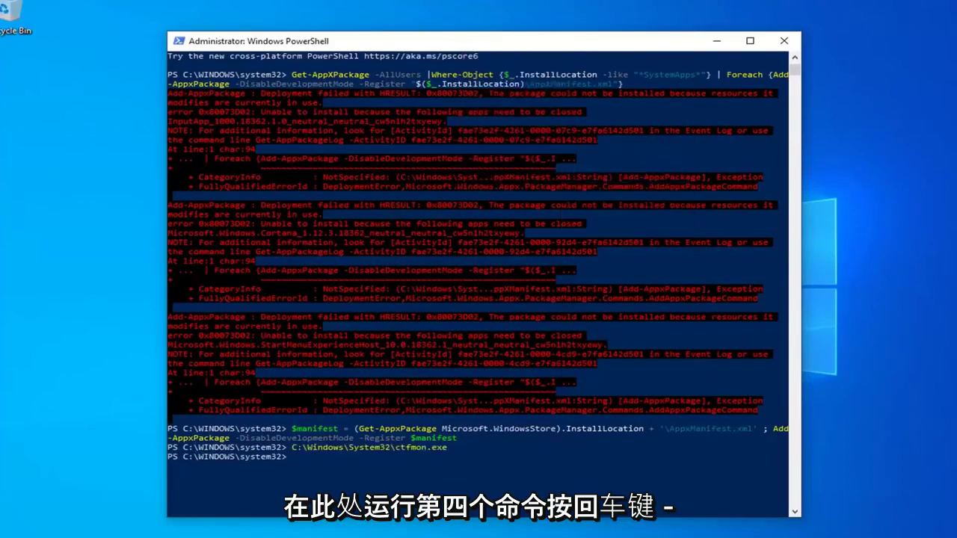
pyautogui.click(784, 41)
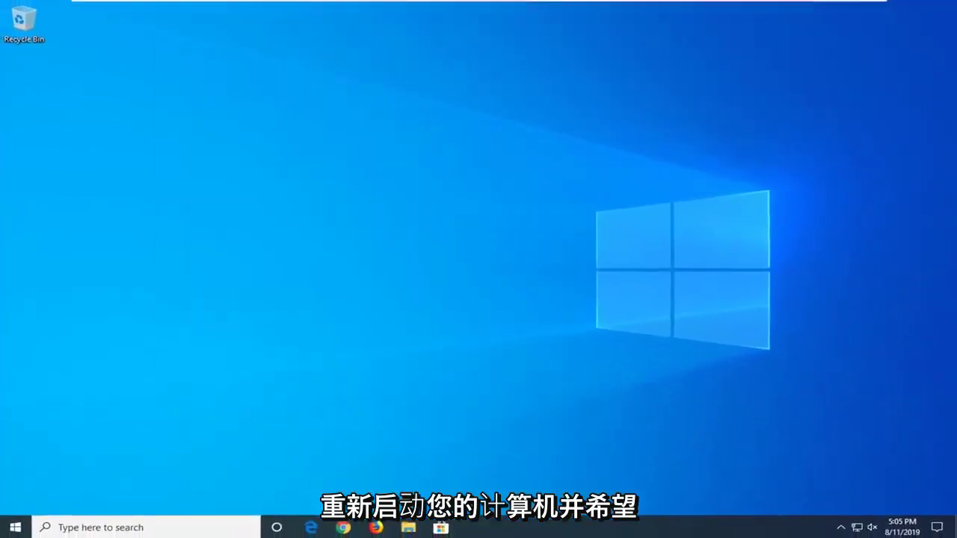